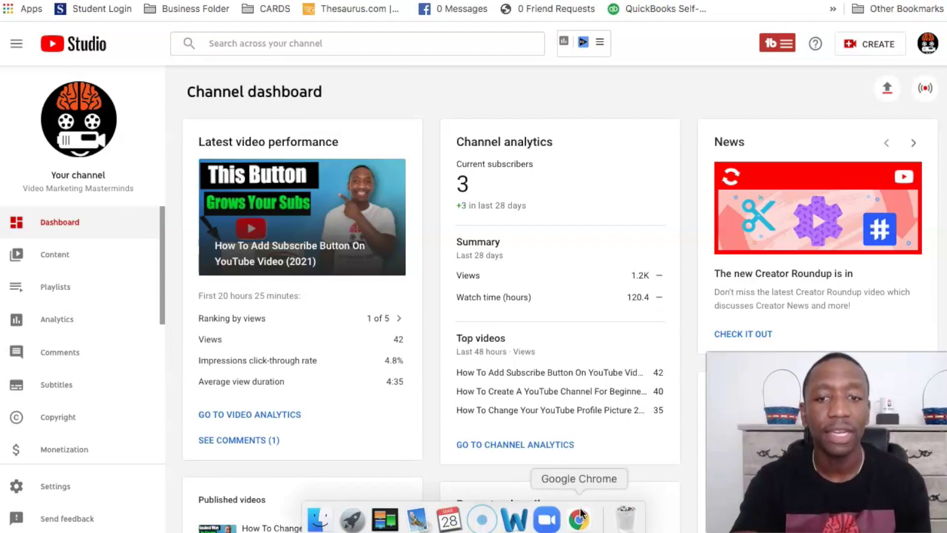
# Show the secured credit card video's chapters in YouTube, then return to the notepad window
pyautogui.click(583, 513)
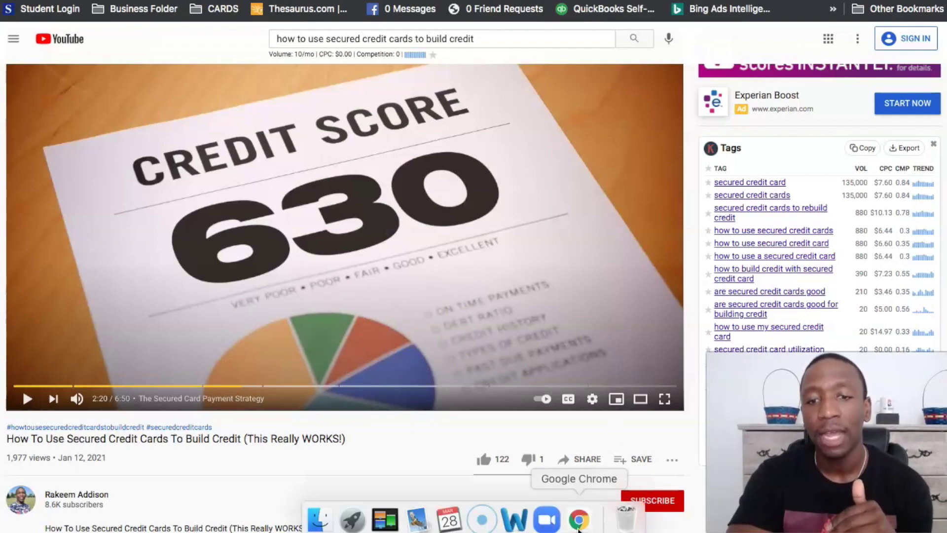
pyautogui.click(582, 526)
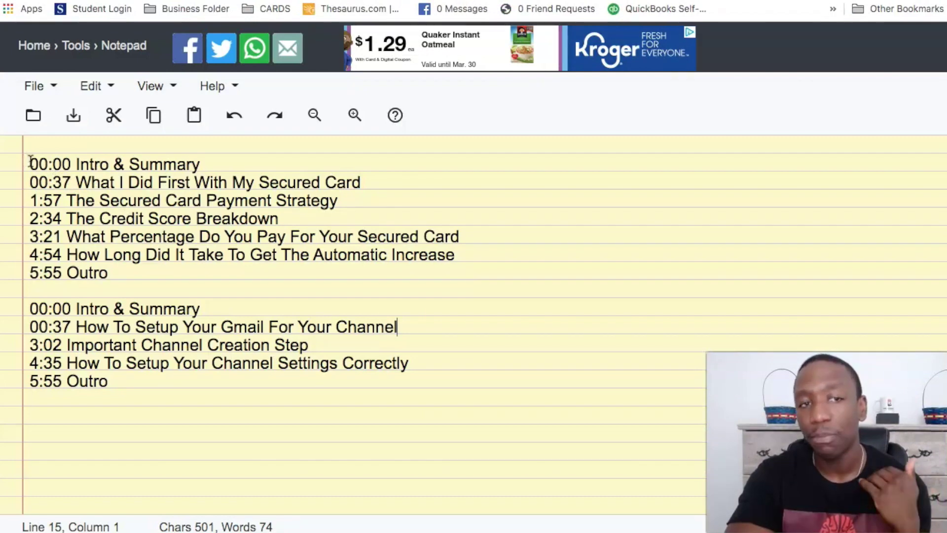
# Highlight the secured-card chapter list through 5:55 Outro and its 00:00 timestamp, then deselect
pyautogui.moveTo(30, 163); pyautogui.dragTo(270, 238)
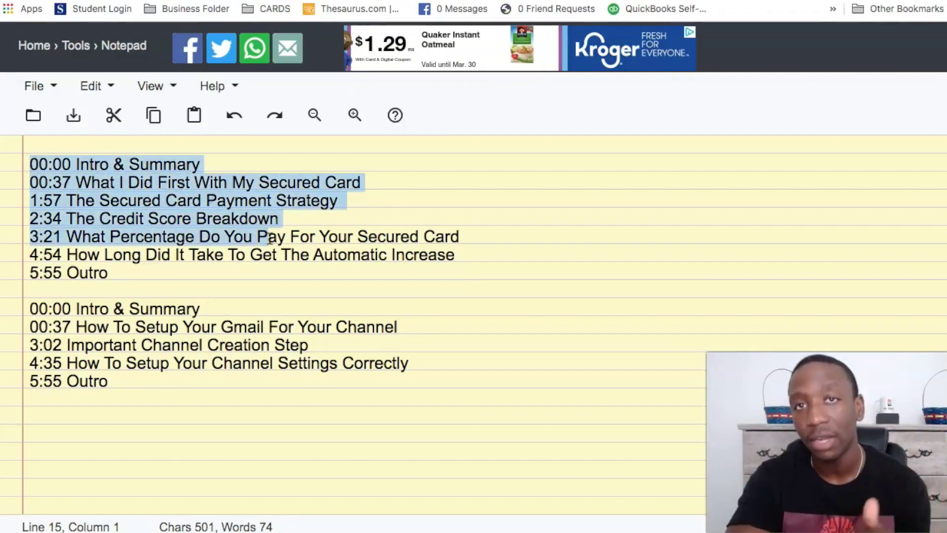
pyautogui.moveTo(270, 239); pyautogui.dragTo(294, 272)
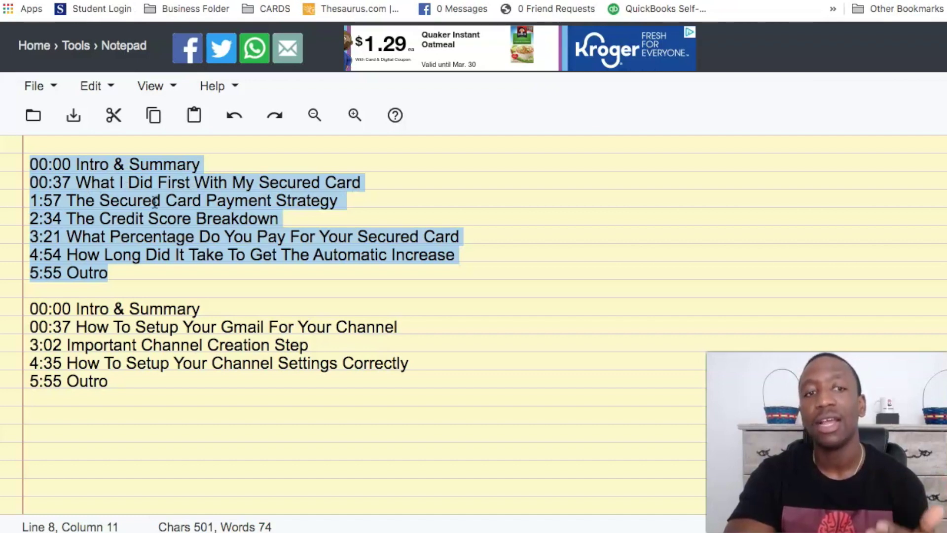
pyautogui.click(382, 205)
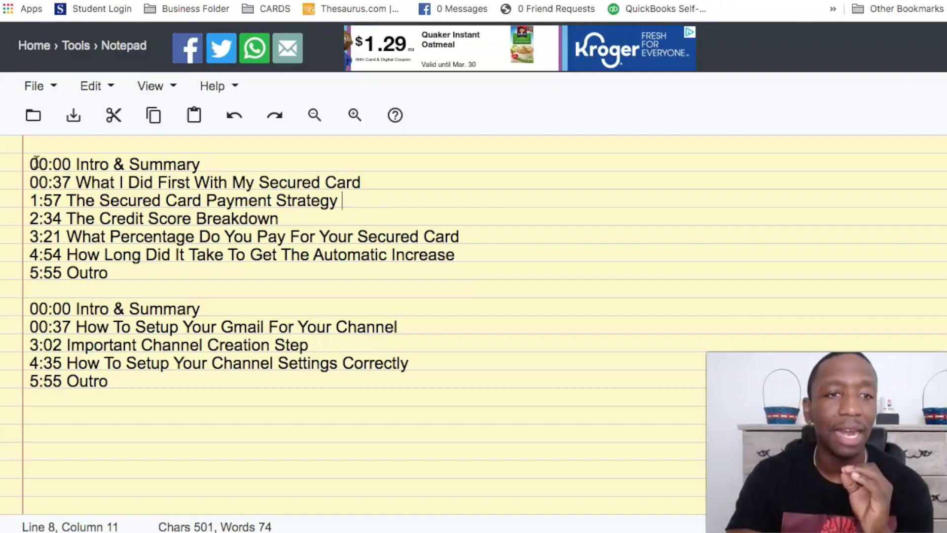
pyautogui.moveTo(29, 161); pyautogui.dragTo(69, 155)
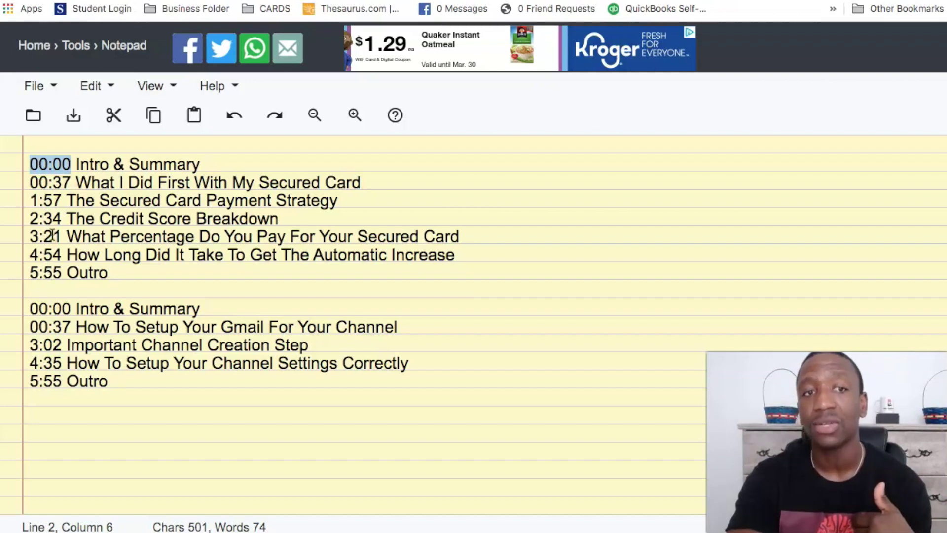
pyautogui.click(253, 157)
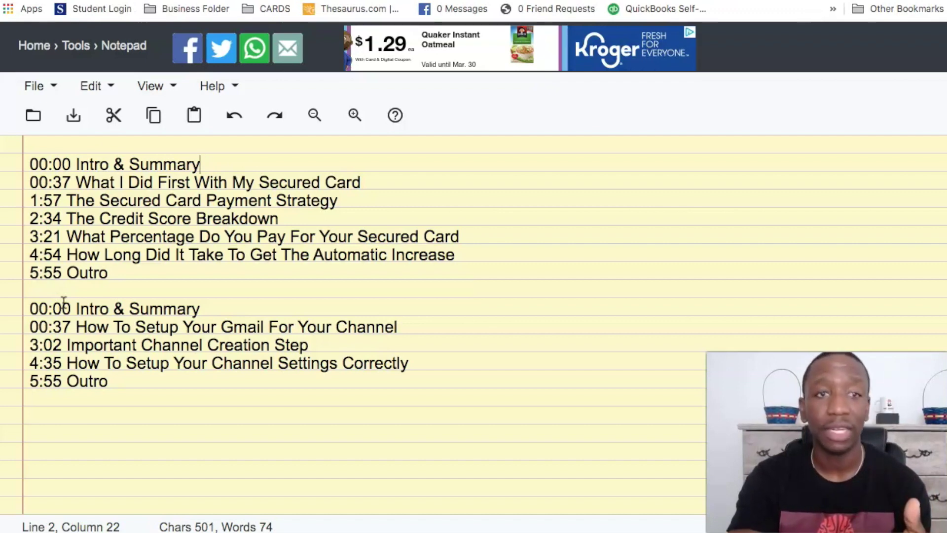
# Copy the five-line channel-creation chapter list
pyautogui.moveTo(31, 309); pyautogui.dragTo(224, 387)
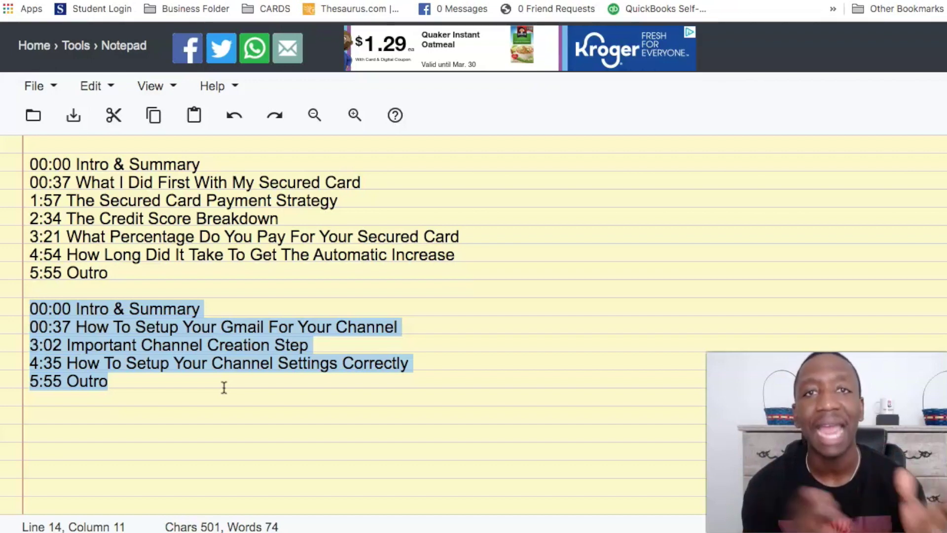
pyautogui.rightClick(106, 327)
pyautogui.click(148, 312)
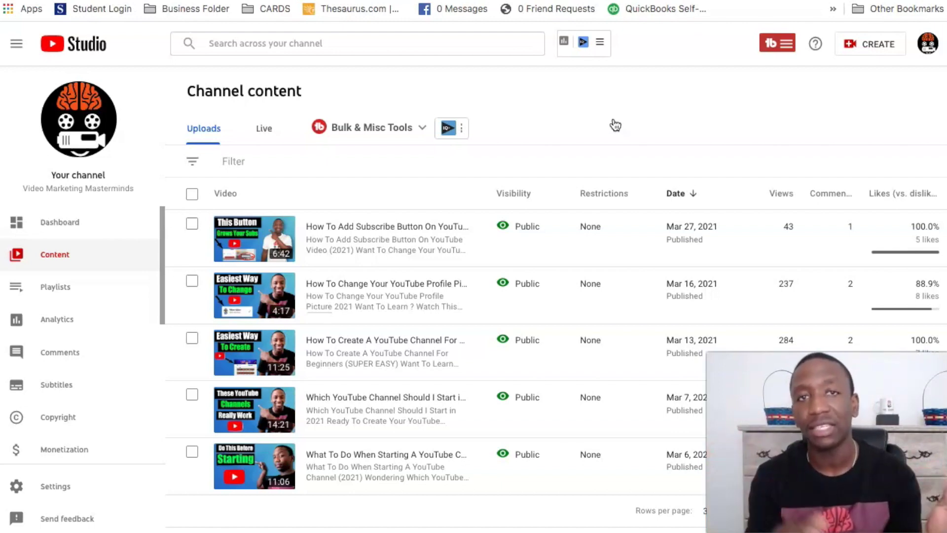
# Paste the chapter list below the (SUPER EASY) title line in the video's description and save
pyautogui.moveTo(323, 344)
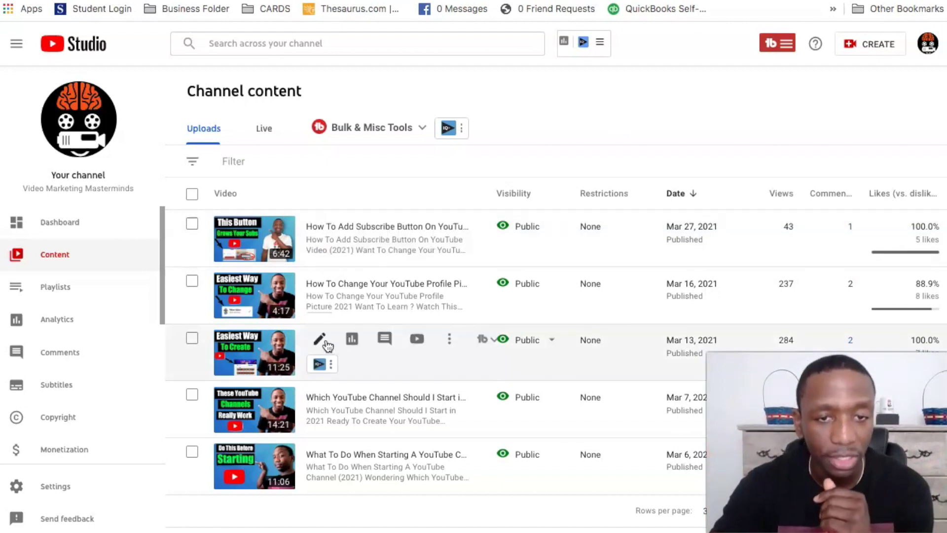
pyautogui.click(322, 341)
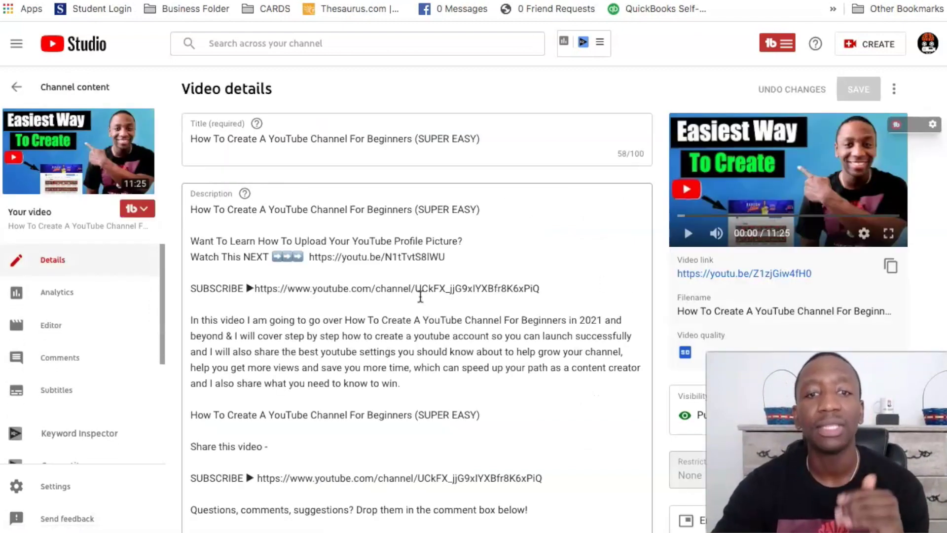
pyautogui.scroll(-3, 420, 296)
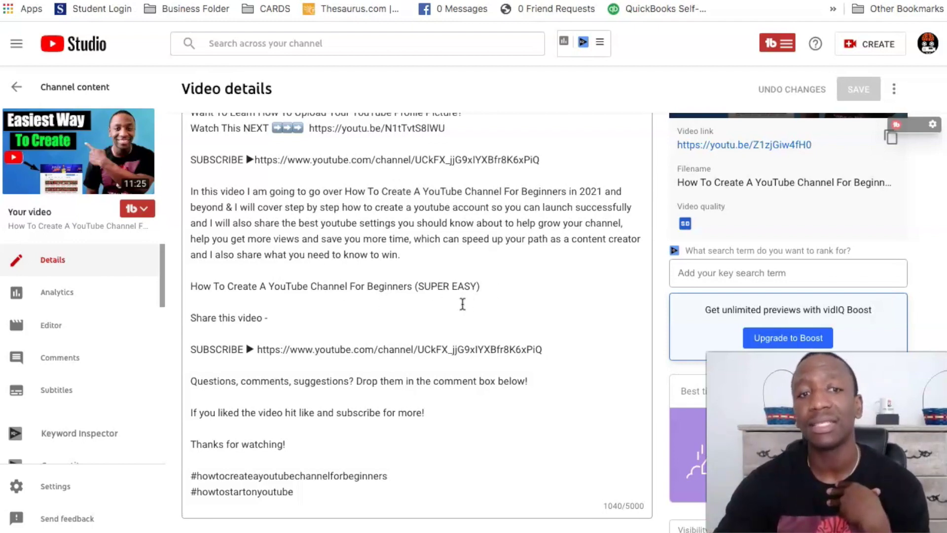
pyautogui.click(490, 286)
pyautogui.press('Return')
pyautogui.press('Return')
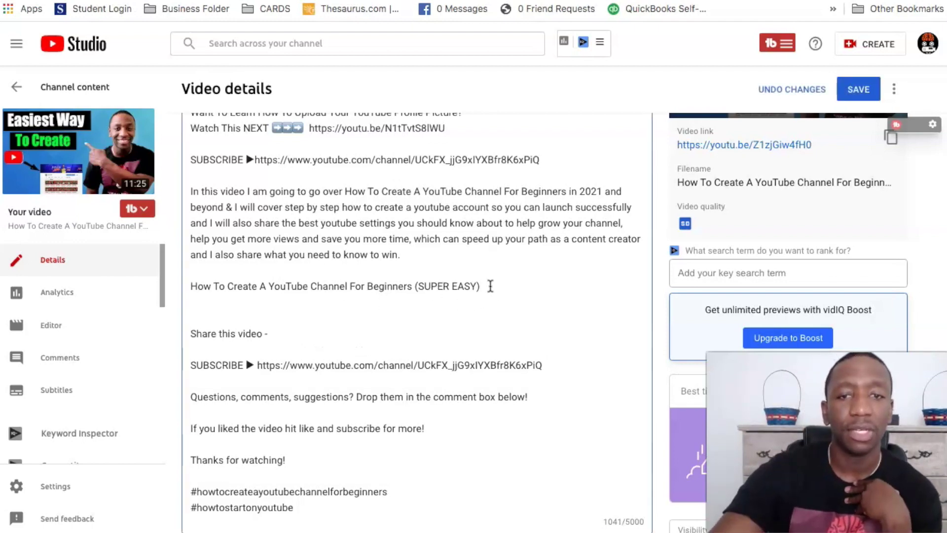
pyautogui.hotkey('ctrl', 'v')
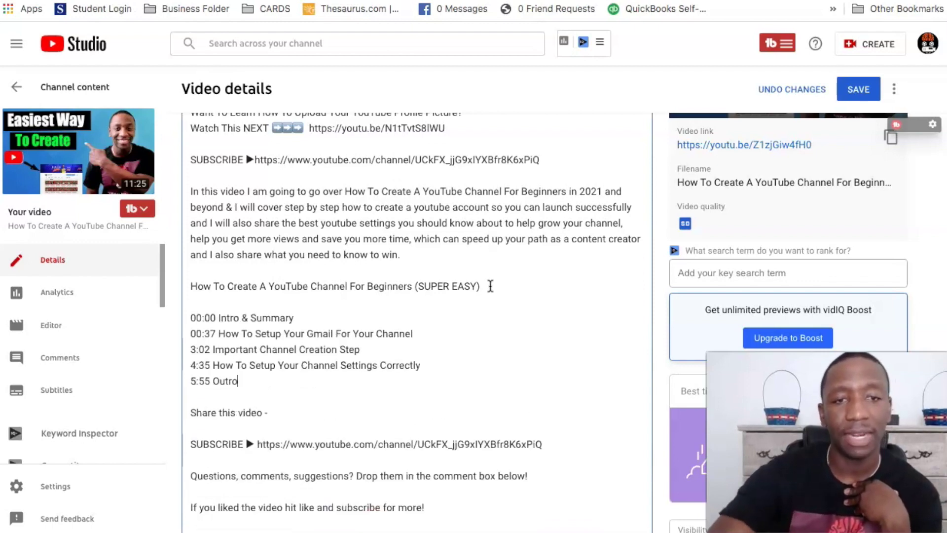
pyautogui.click(862, 92)
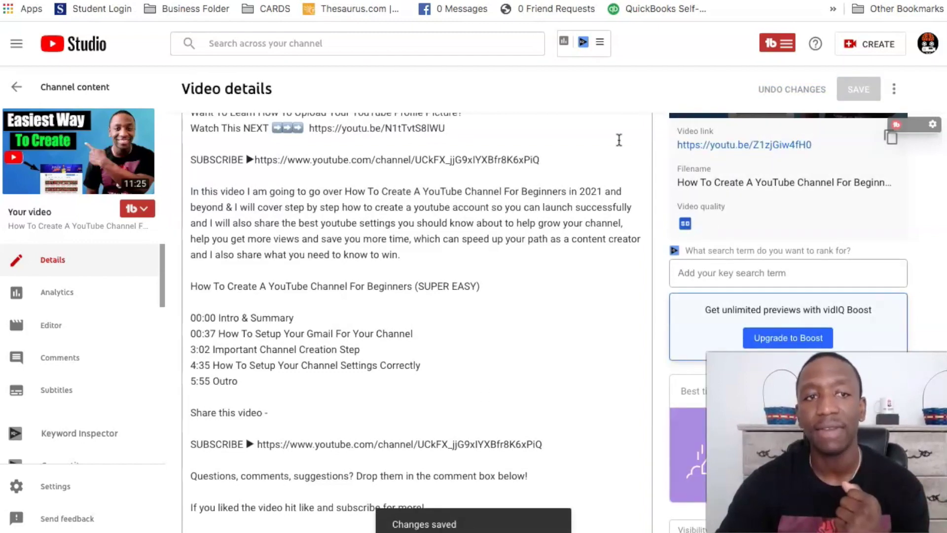
pyautogui.click(82, 152)
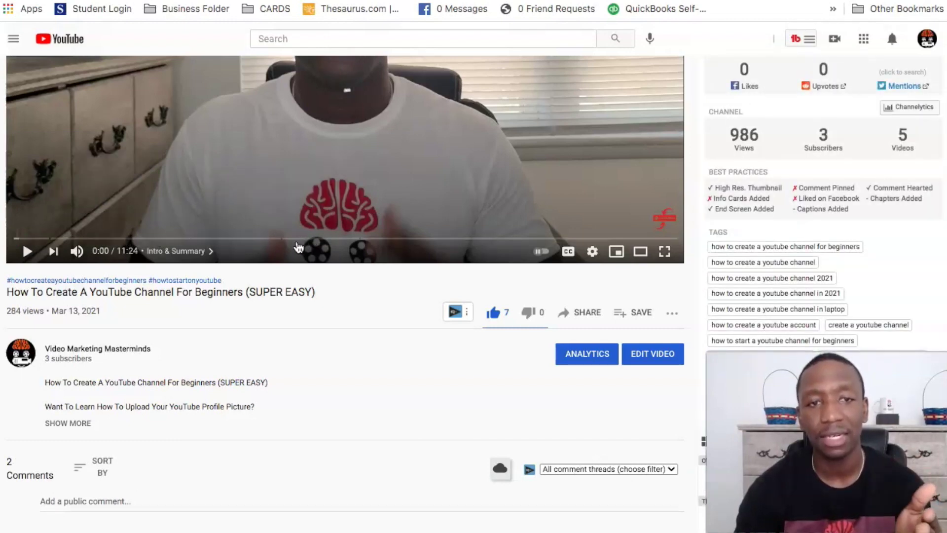
# Scroll the channel-creation video's watch page to view its chapter-split progress bar
pyautogui.scroll(2, 311, 237)
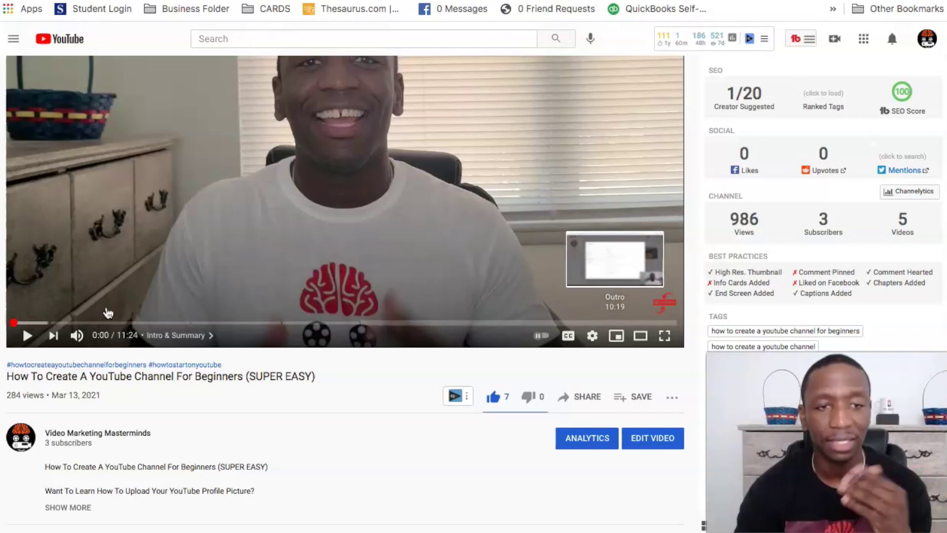
pyautogui.scroll(2, 281, 399)
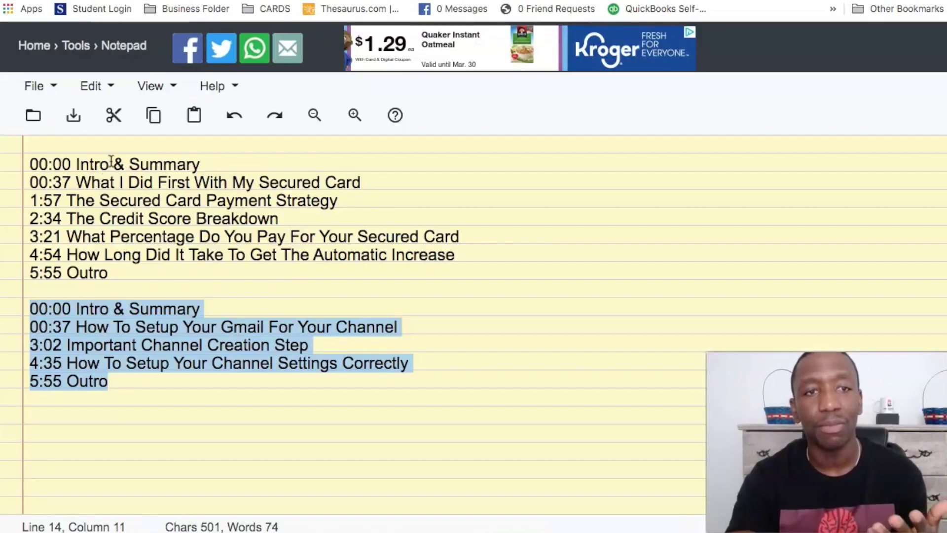
# Deselect the second chapter list in the notepad
pyautogui.click(111, 163)
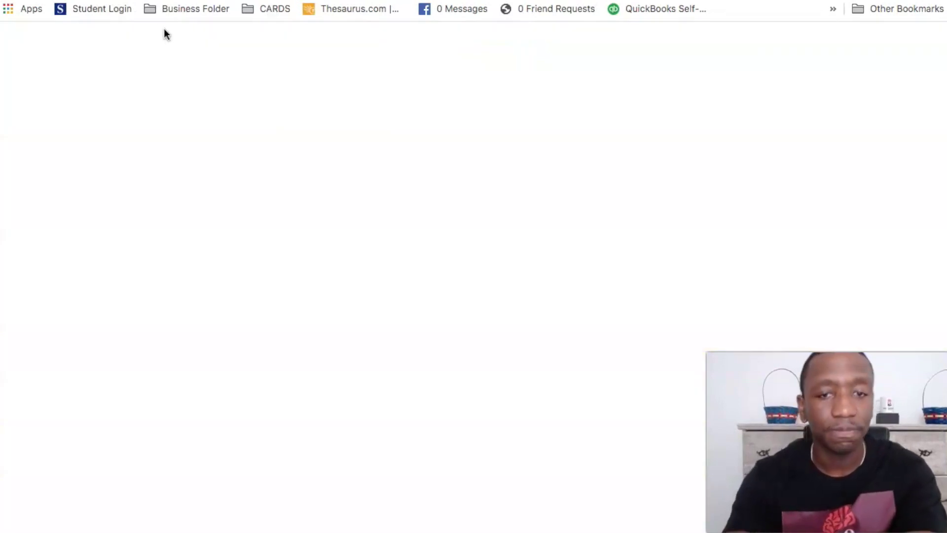
# Search Google for 'google', then empty the search query
pyautogui.write('goo')
pyautogui.press('BackSpace')
pyautogui.press('BackSpace')
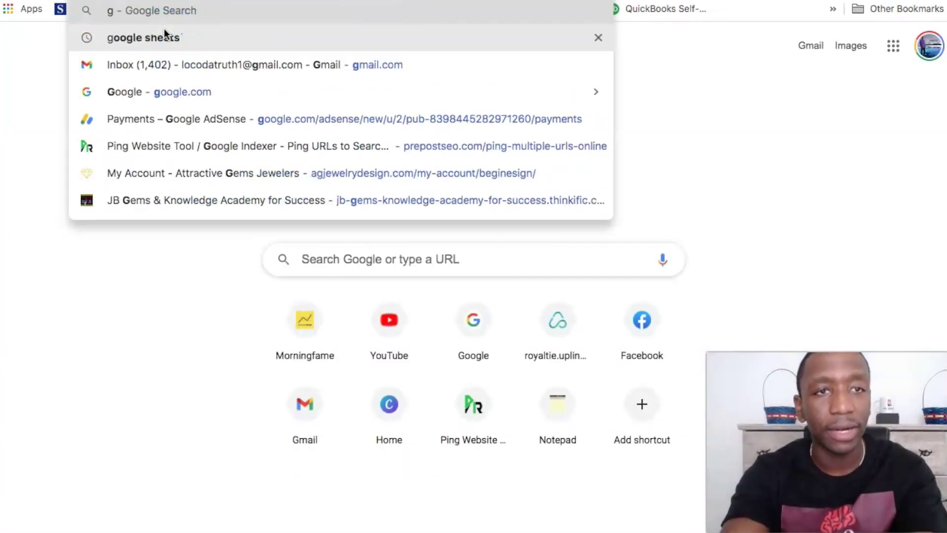
pyautogui.press('BackSpace')
pyautogui.write('google')
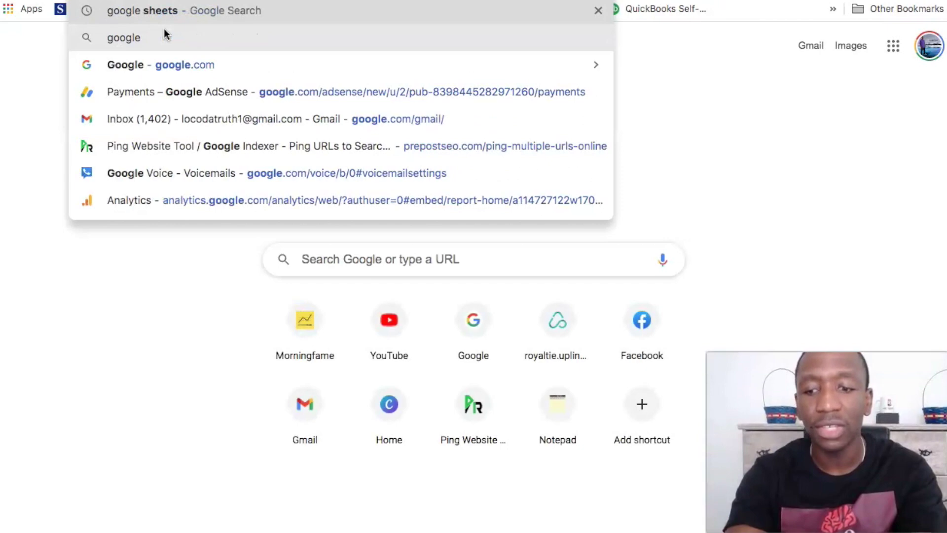
pyautogui.press('Return')
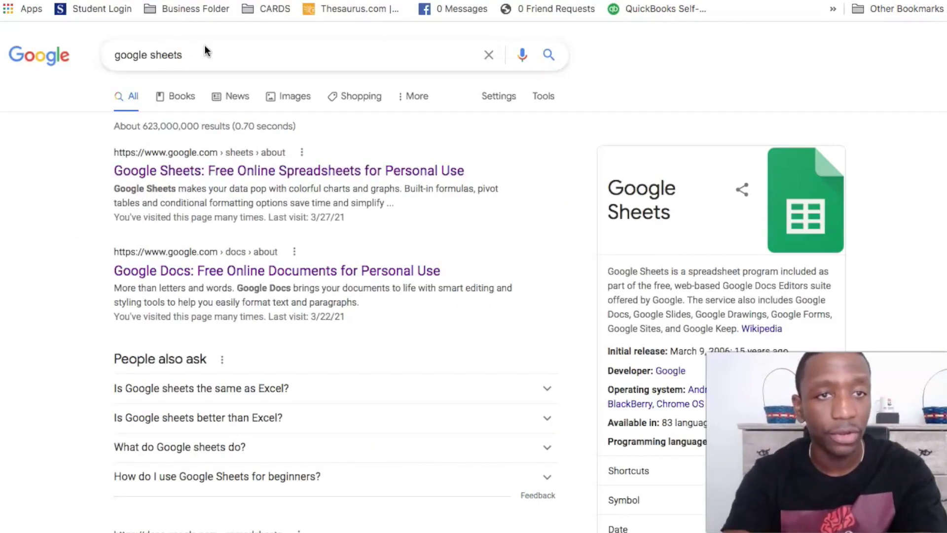
pyautogui.tripleClick(206, 54)
pyautogui.press('BackSpace')
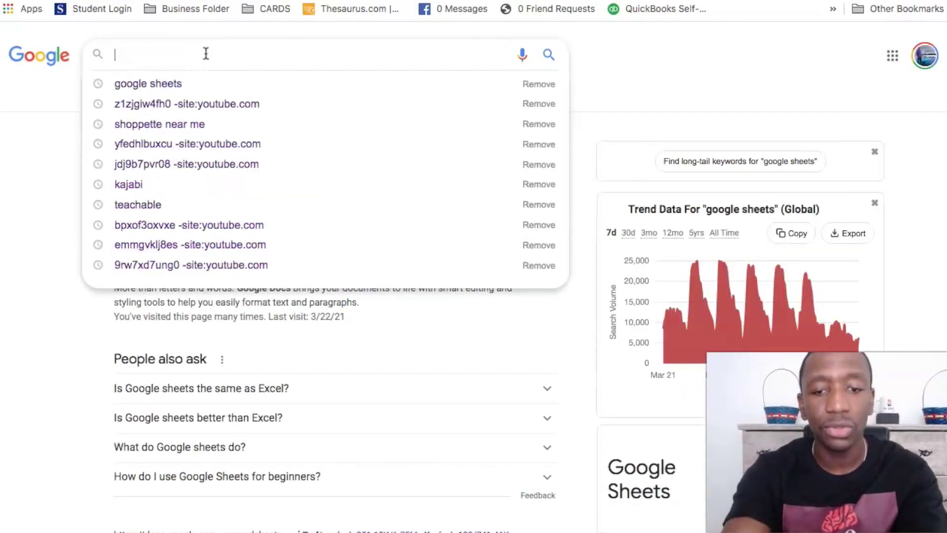
# Search for the 'canon 80d' suggestion, then change the query to 'canon 90d'
pyautogui.write('canon')
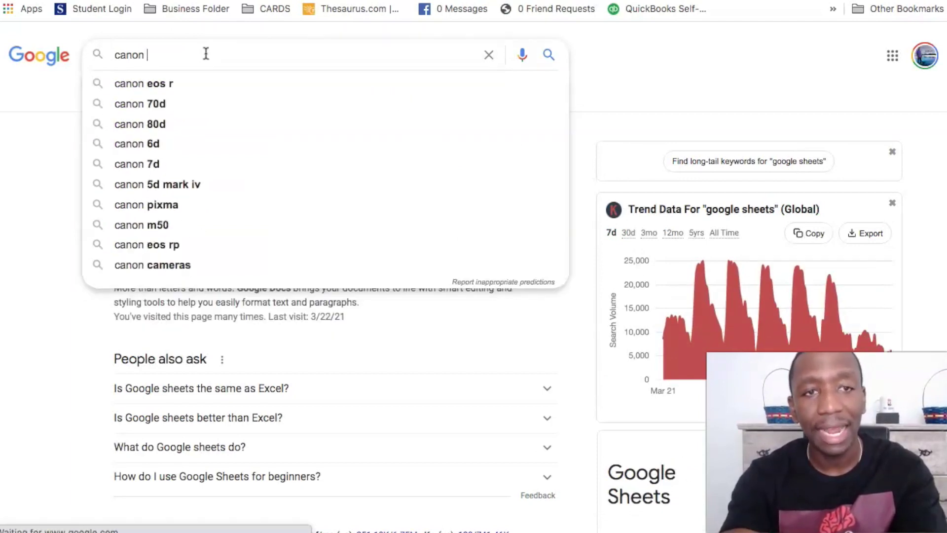
pyautogui.click(163, 121)
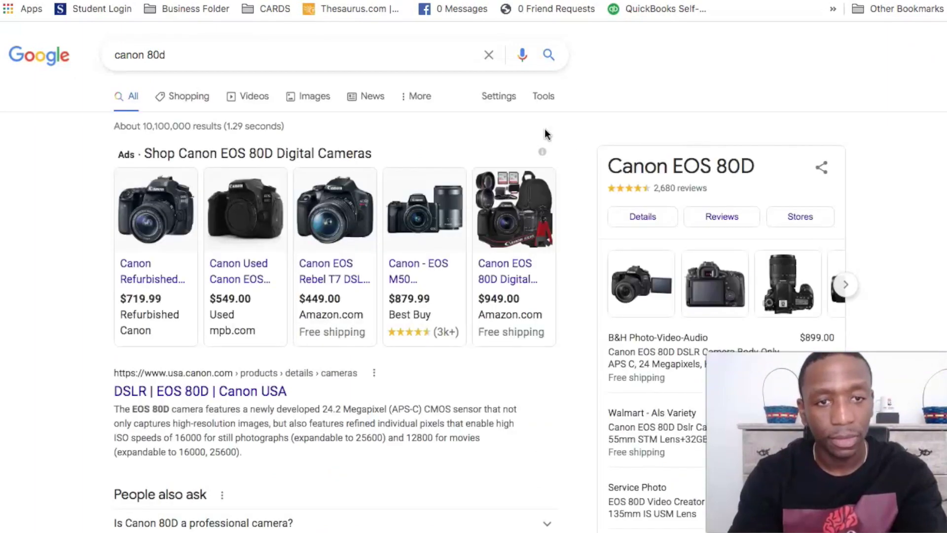
pyautogui.scroll(-10, 544, 128)
pyautogui.scroll(10, 544, 128)
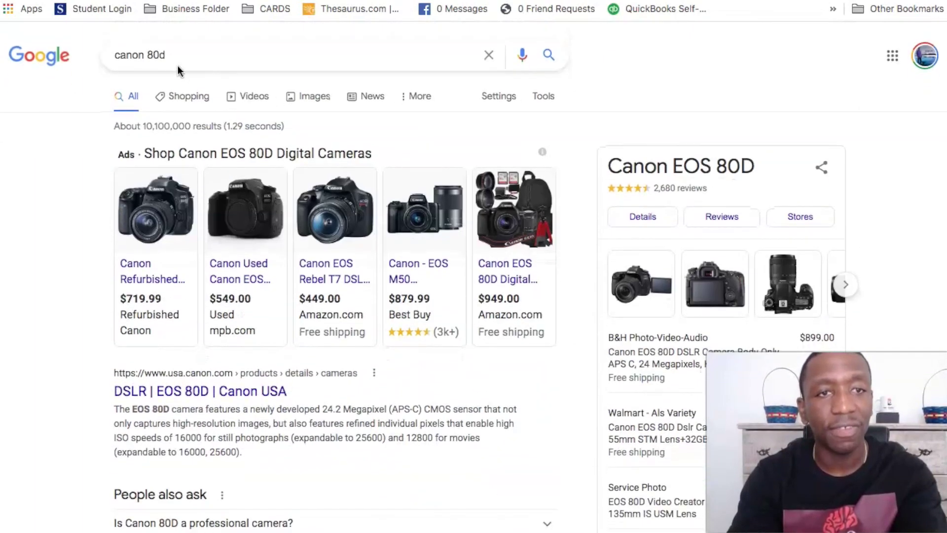
pyautogui.click(154, 54)
pyautogui.press('BackSpace')
pyautogui.press('BackSpace')
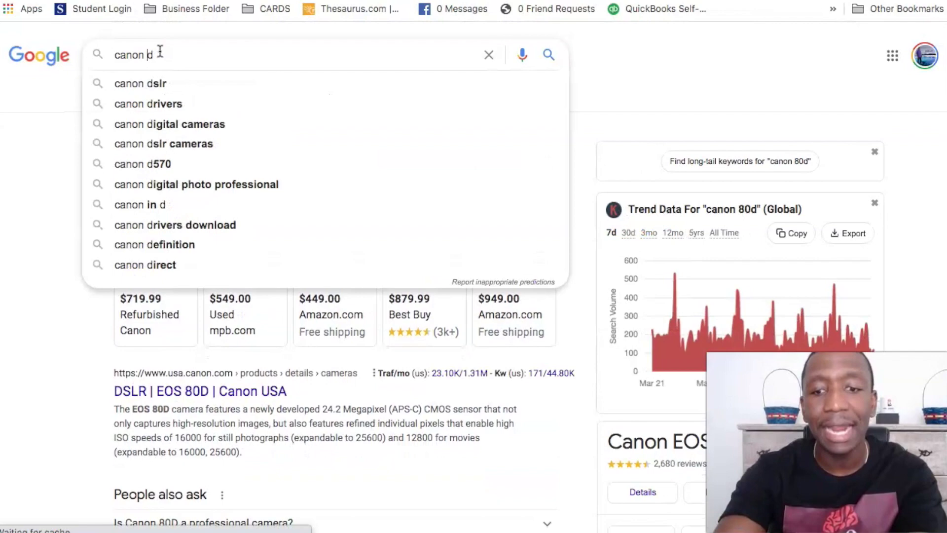
pyautogui.write('90')
pyautogui.press('Return')
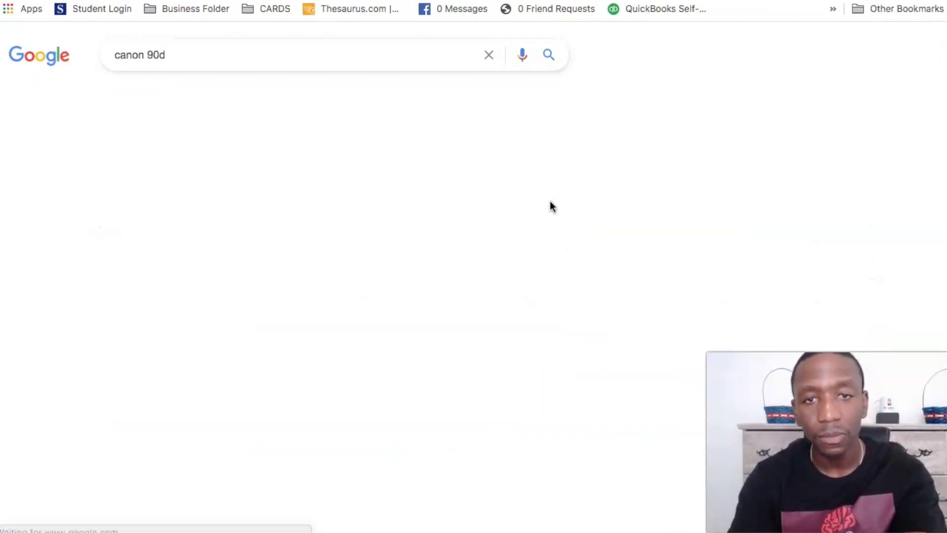
pyautogui.scroll(-12, 551, 202)
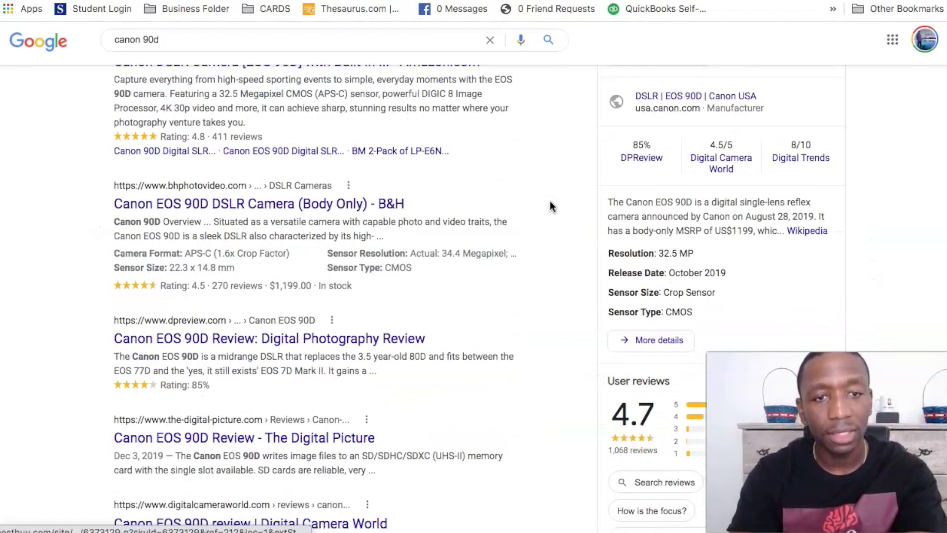
pyautogui.scroll(12, 550, 206)
# Extend the query to 'canon 90d review' and scroll through the video results with key moments
pyautogui.click(189, 54)
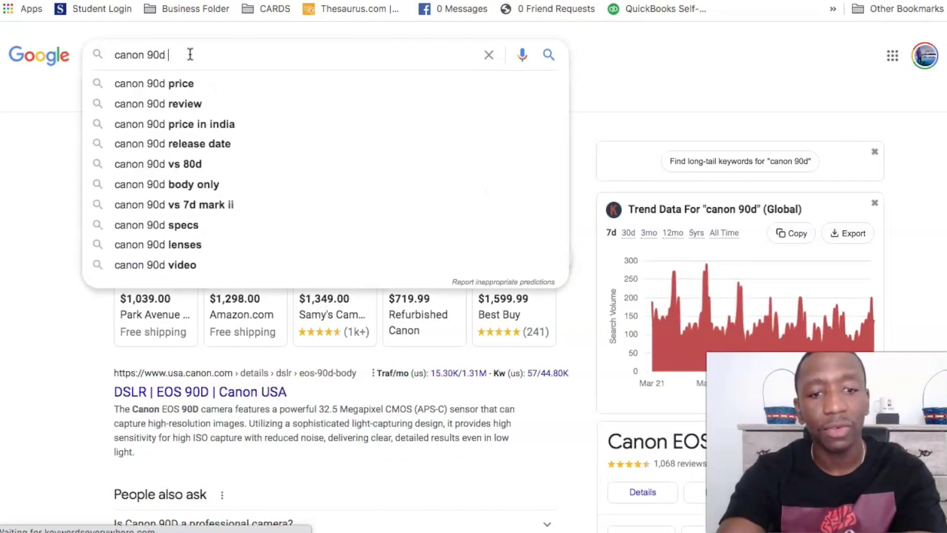
pyautogui.write('review')
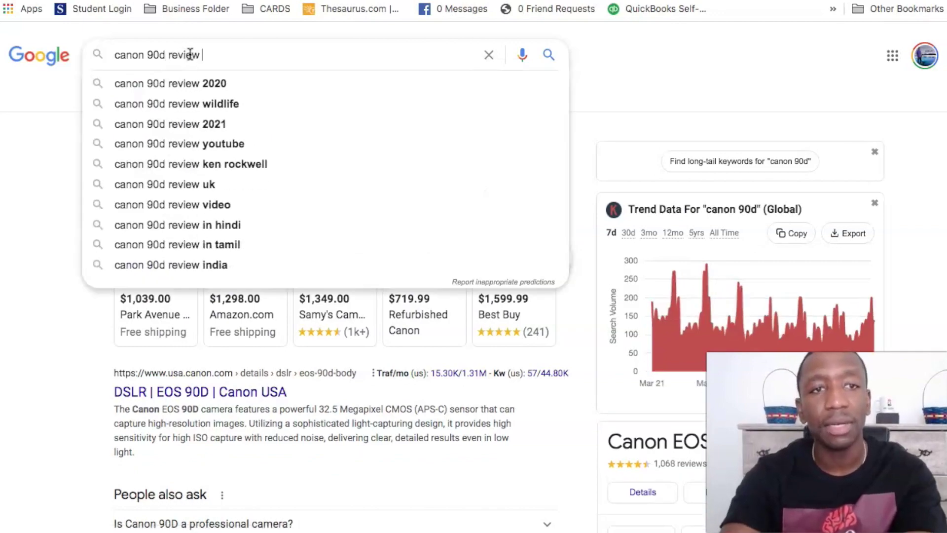
pyautogui.press('Return')
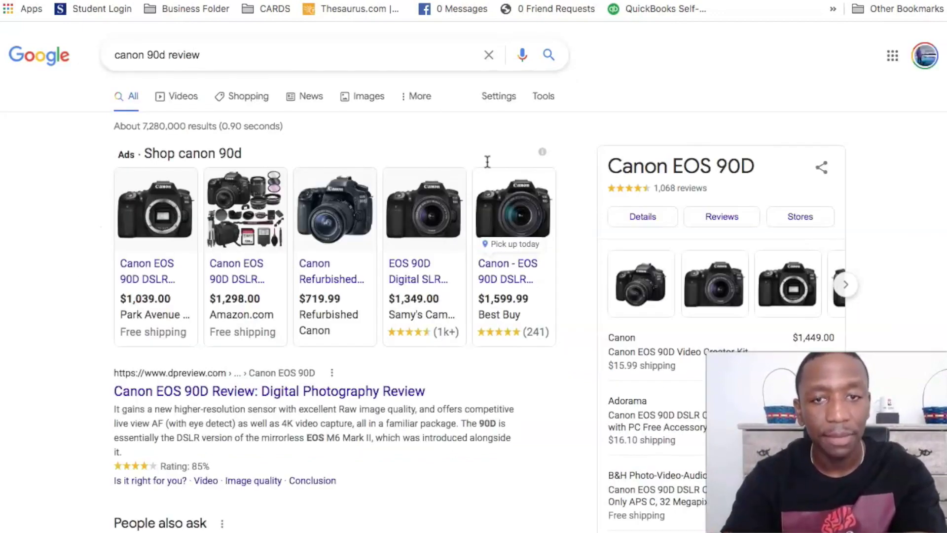
pyautogui.scroll(-18, 487, 162)
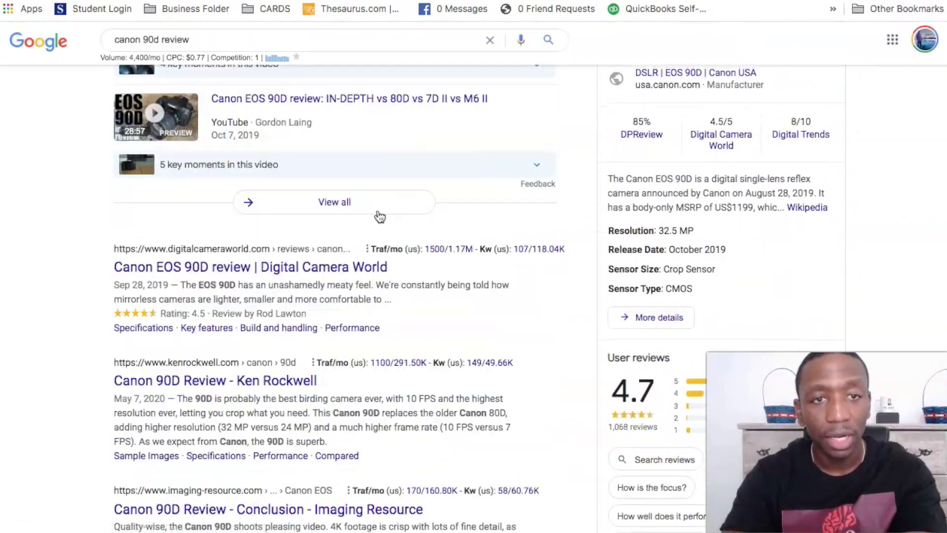
pyautogui.scroll(8, 446, 245)
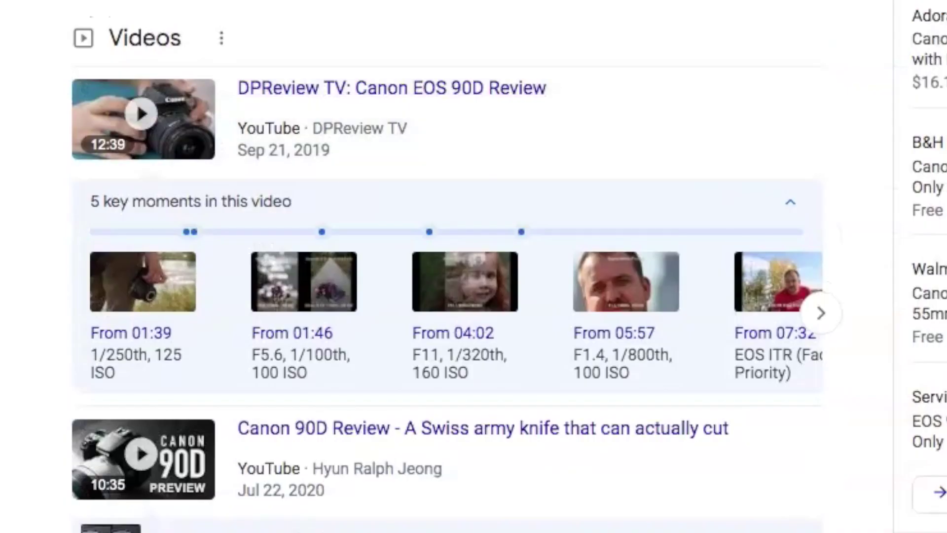